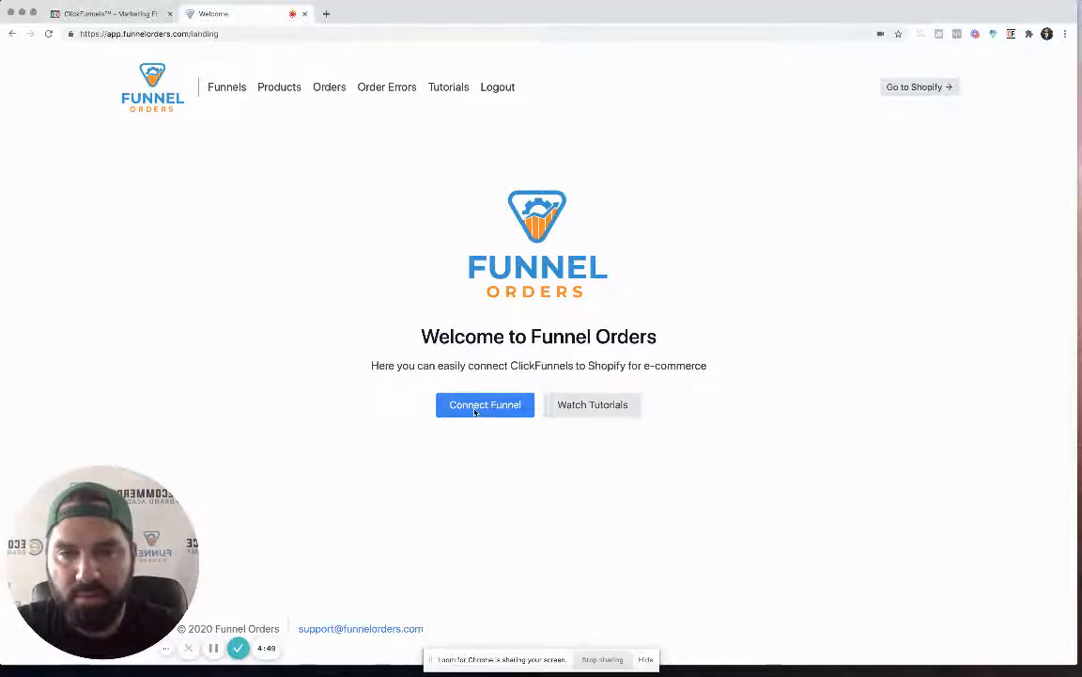
# Start connecting a new funnel, check the funnel's title in ClickFunnels, and name the connection "T shirt Funnel" in Funnel Orders.
pyautogui.click(480, 406)
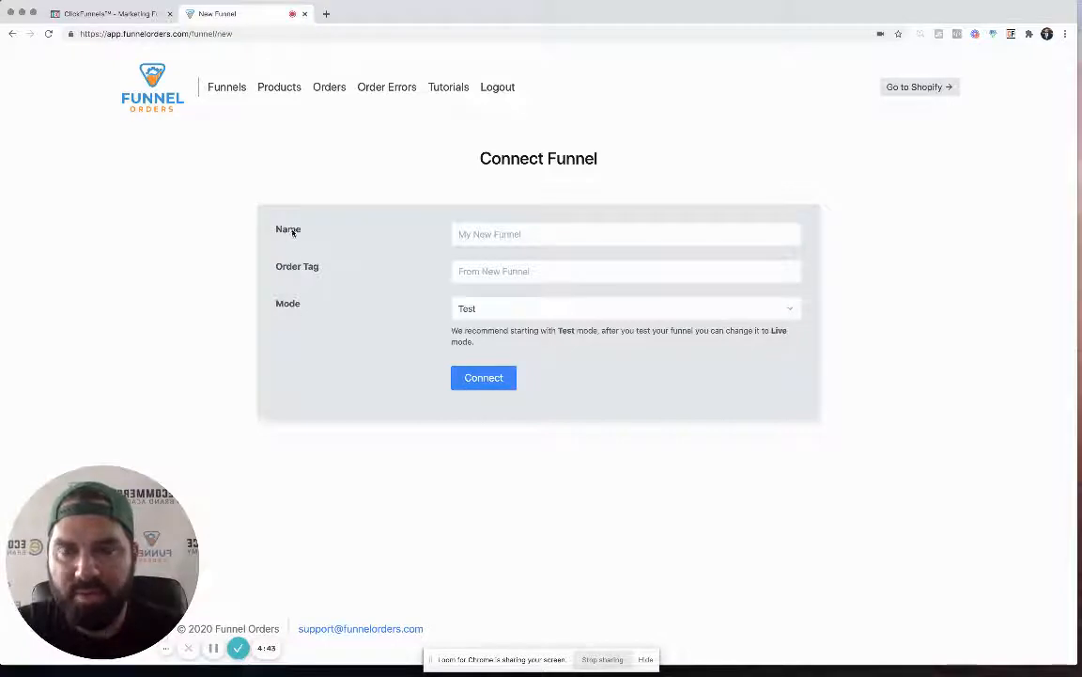
pyautogui.click(467, 236)
pyautogui.click(110, 15)
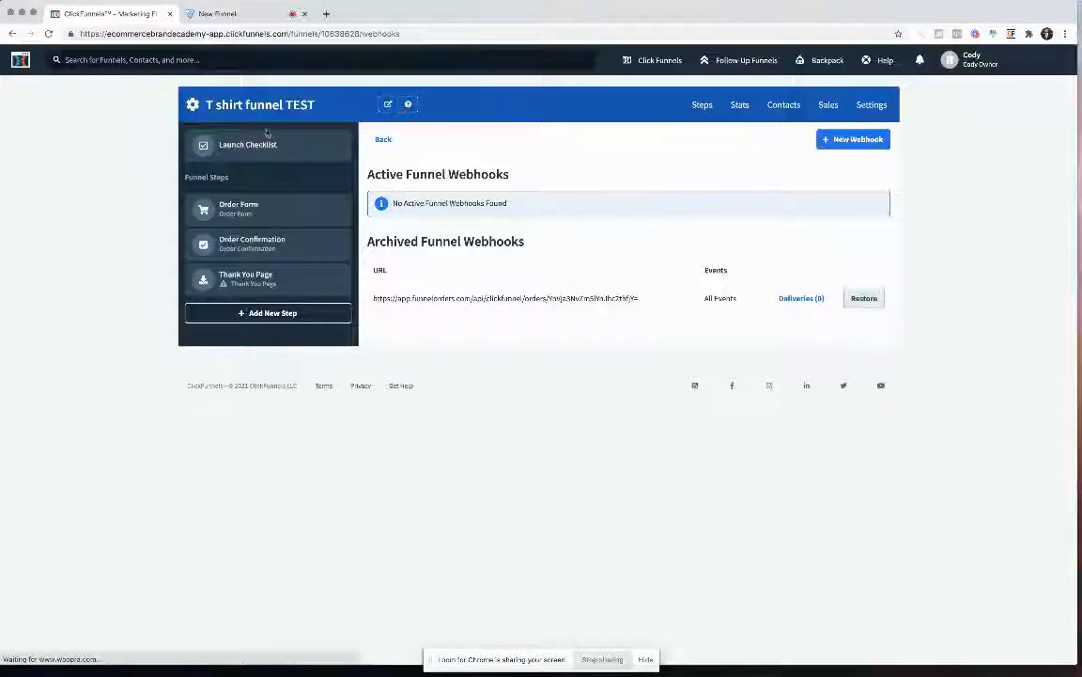
pyautogui.click(700, 104)
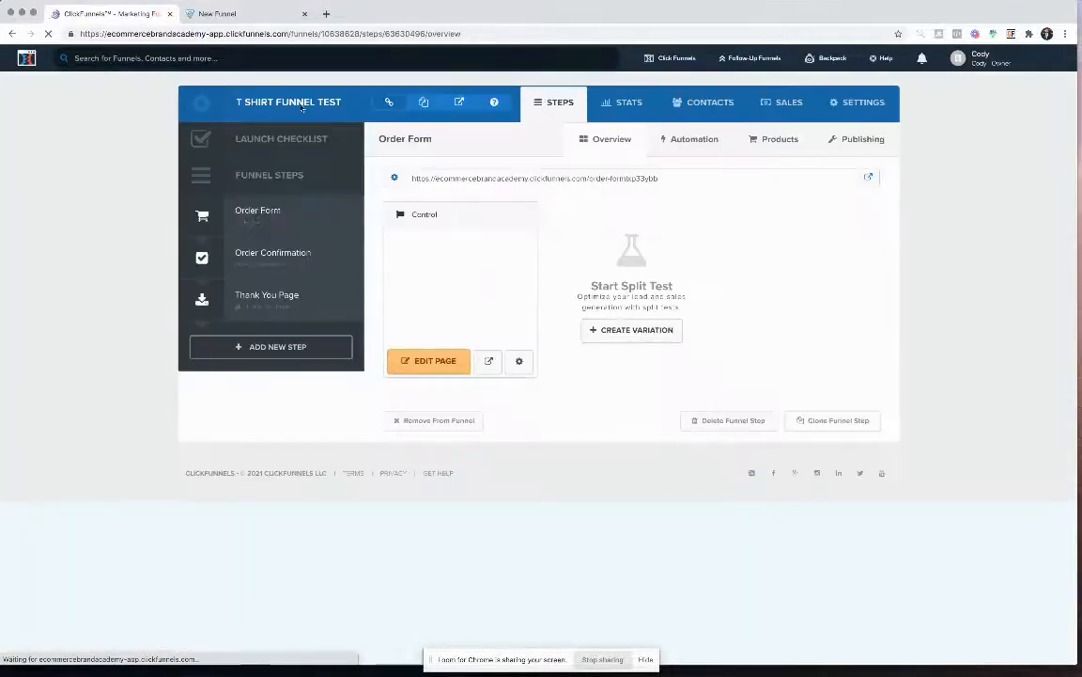
pyautogui.moveTo(232, 101); pyautogui.dragTo(310, 102)
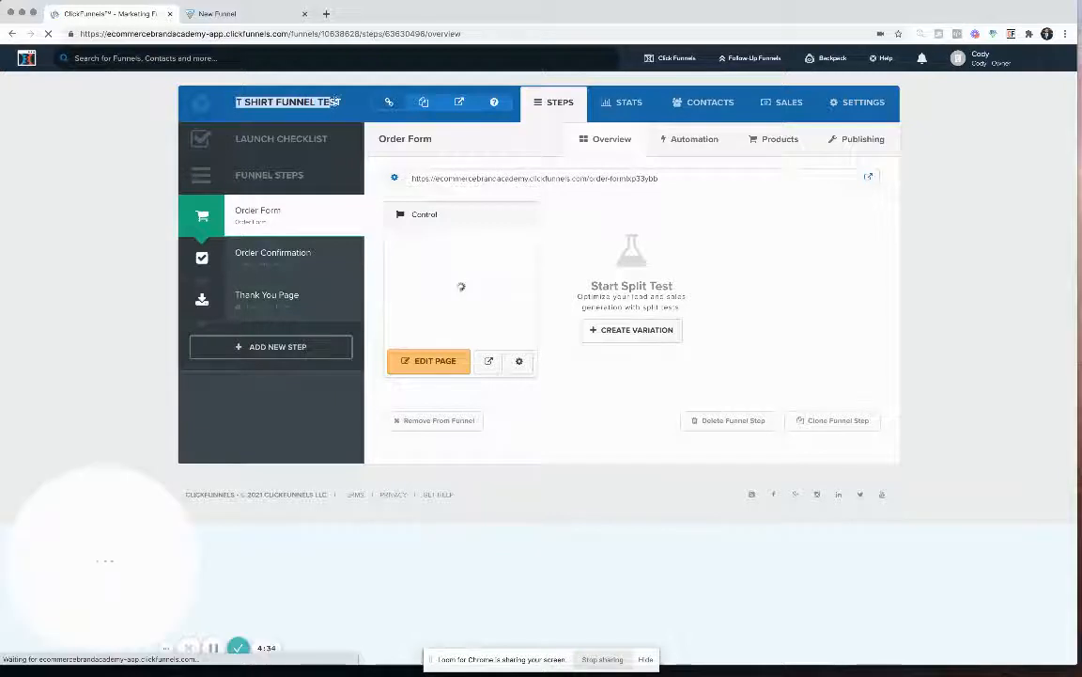
pyautogui.click(268, 15)
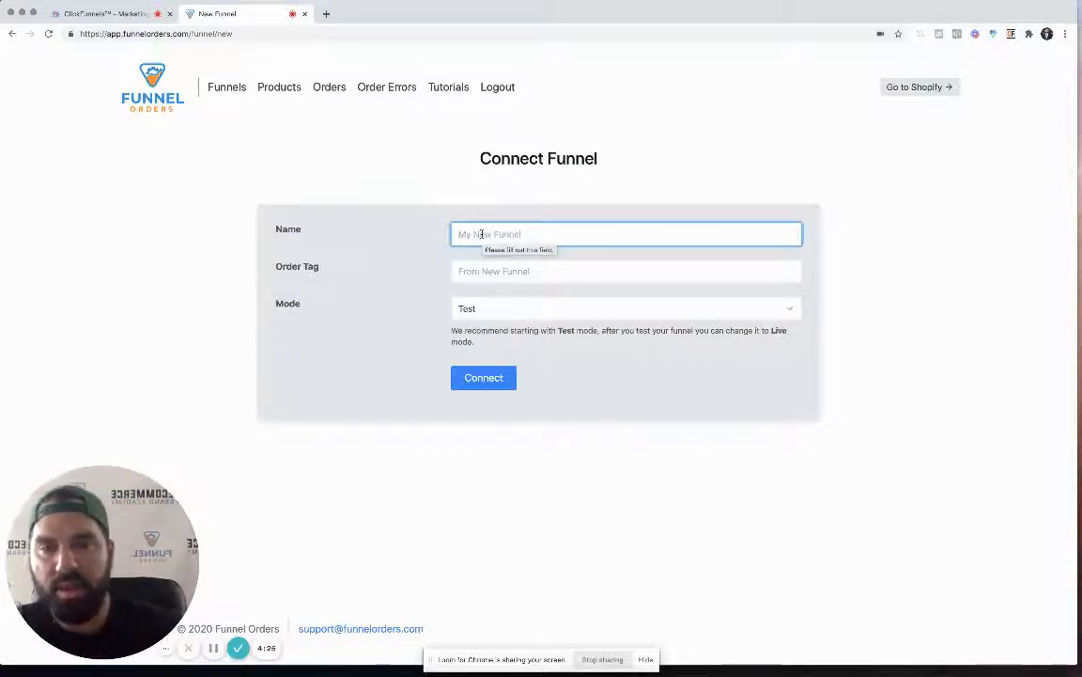
pyautogui.write('T shirt Fu')
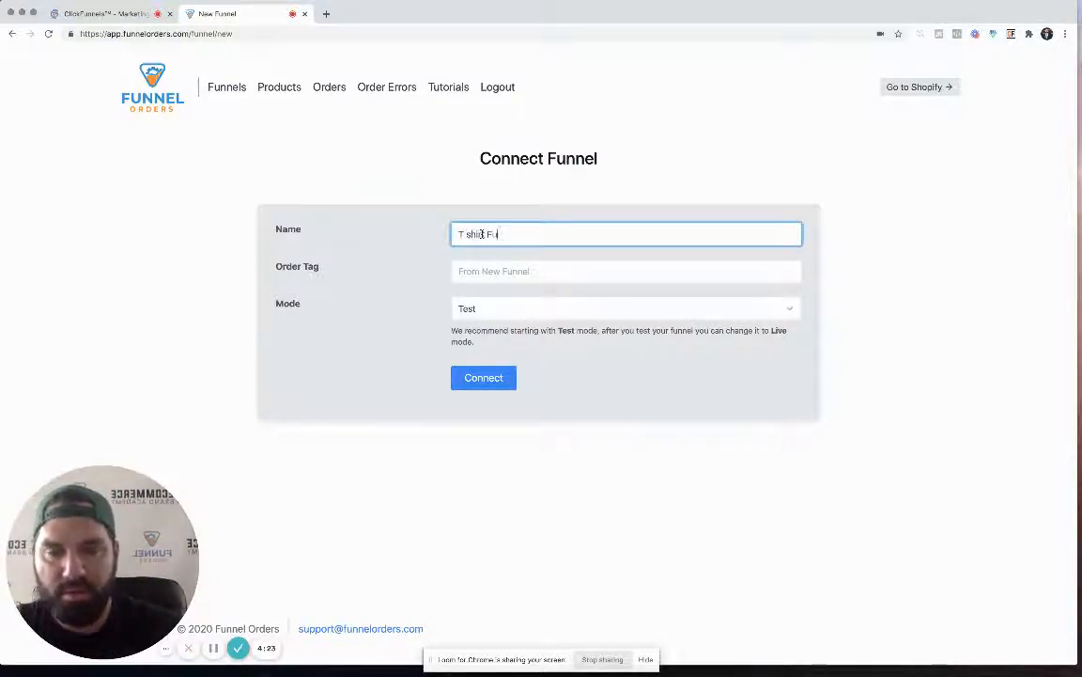
pyautogui.write('nnel')
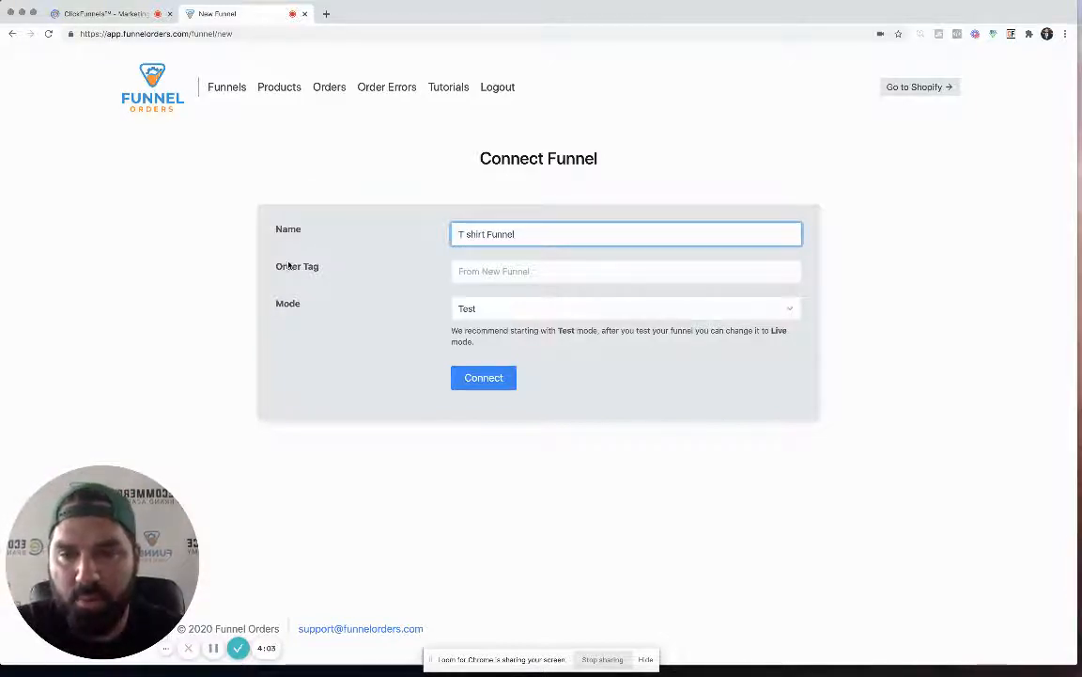
# Set the order tag to "T SHirt Funnel", keep the mode on Test, and connect the funnel.
pyautogui.click(475, 272)
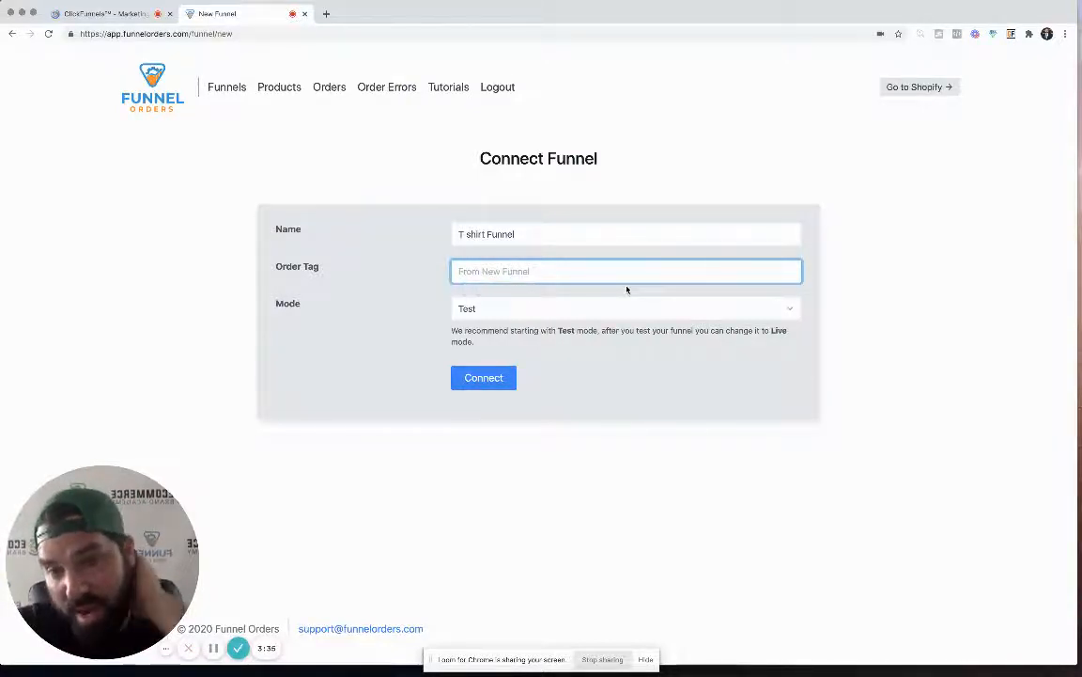
pyautogui.click(477, 311)
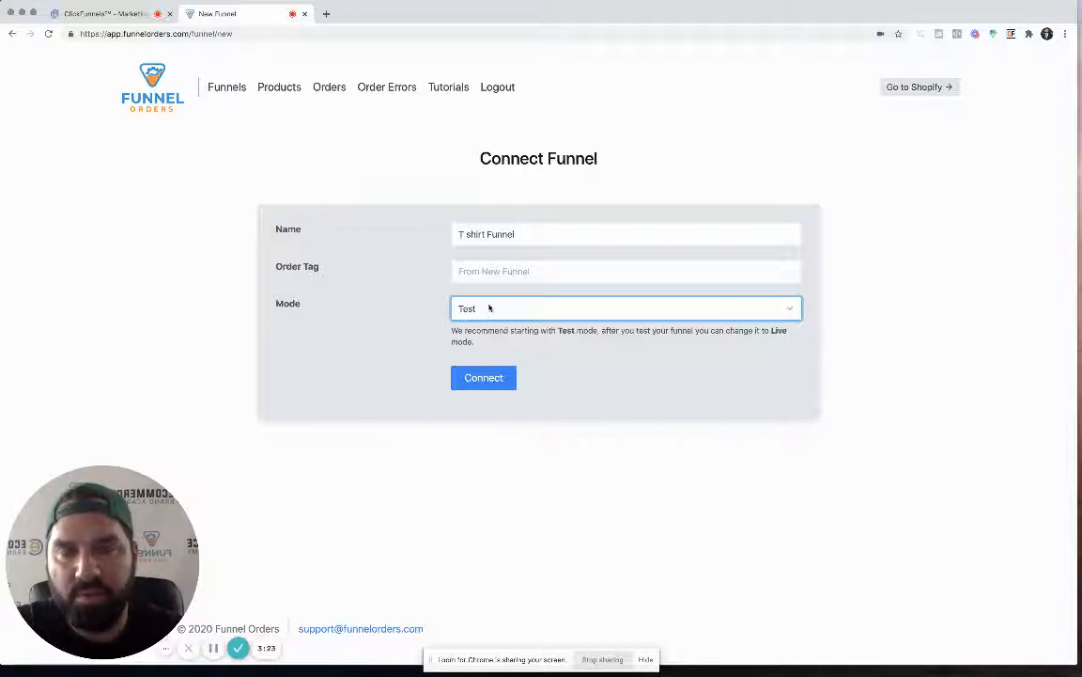
pyautogui.click(485, 378)
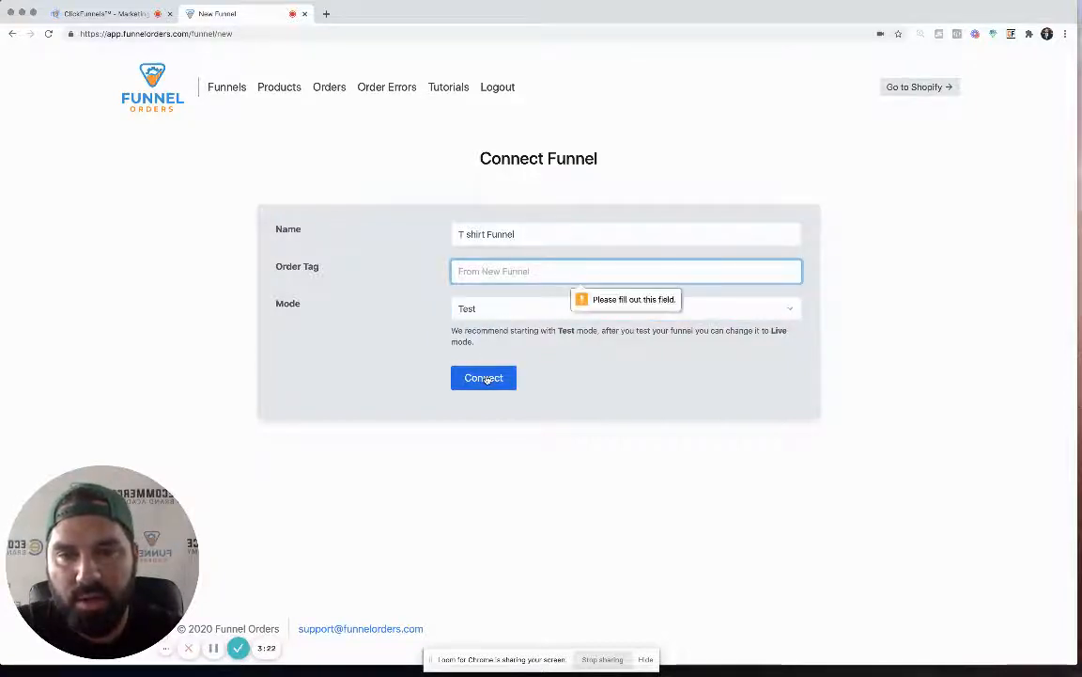
pyautogui.write('T SHirt Funnel')
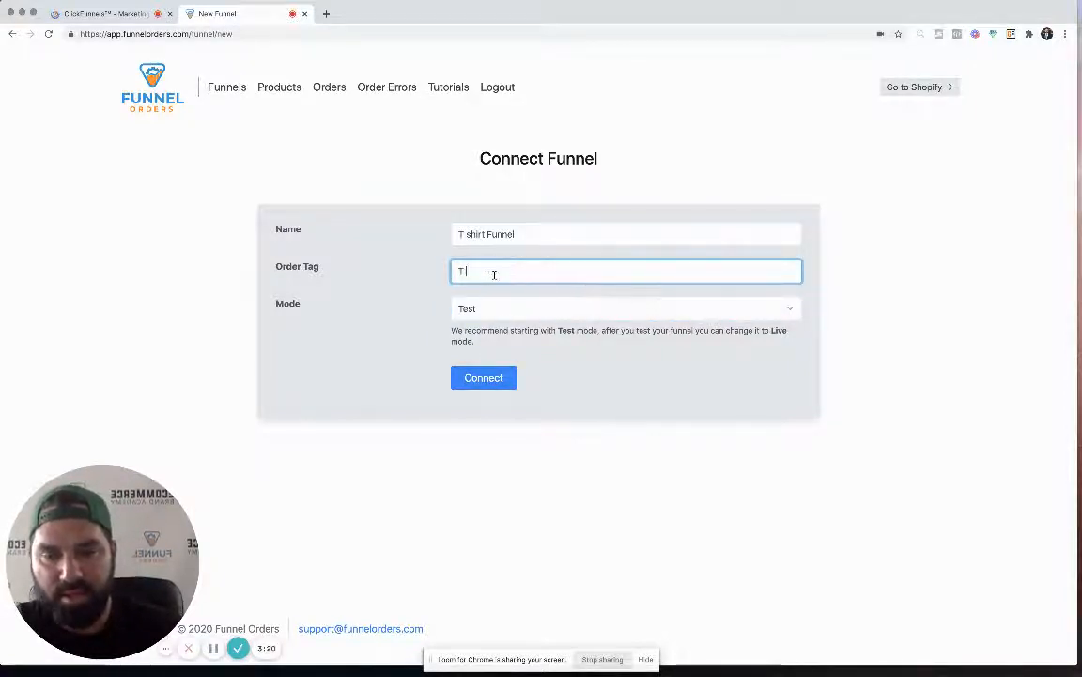
pyautogui.click(479, 384)
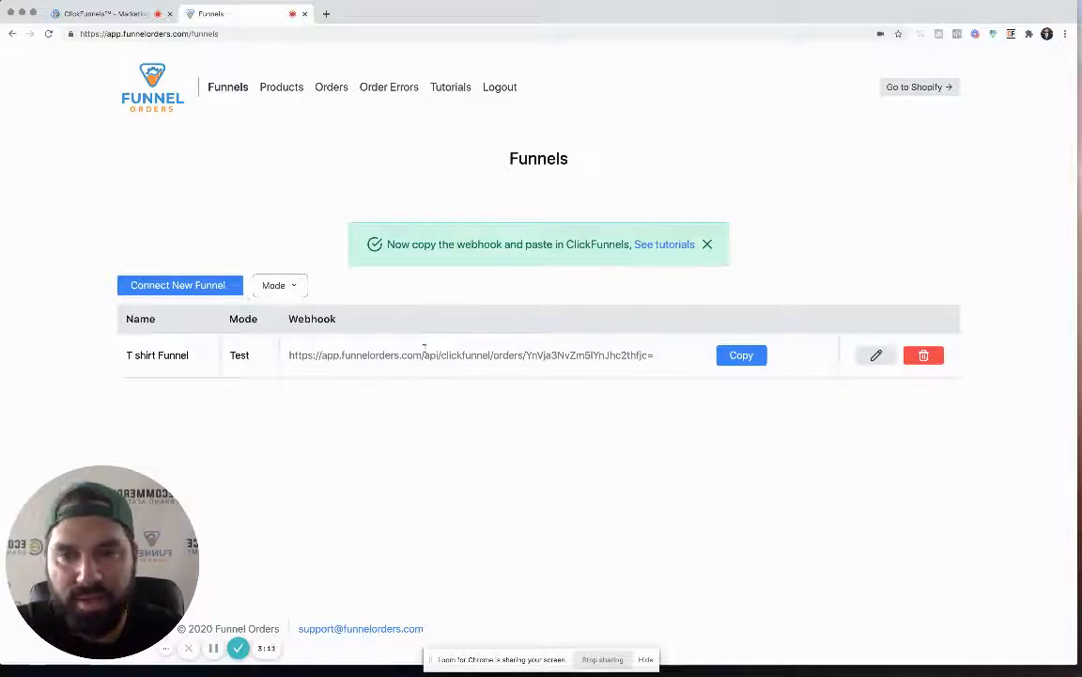
# Copy the T shirt Funnel's webhook URL, switch to ClickFunnels, and turn on Stripe test mode in the funnel's settings.
pyautogui.click(743, 357)
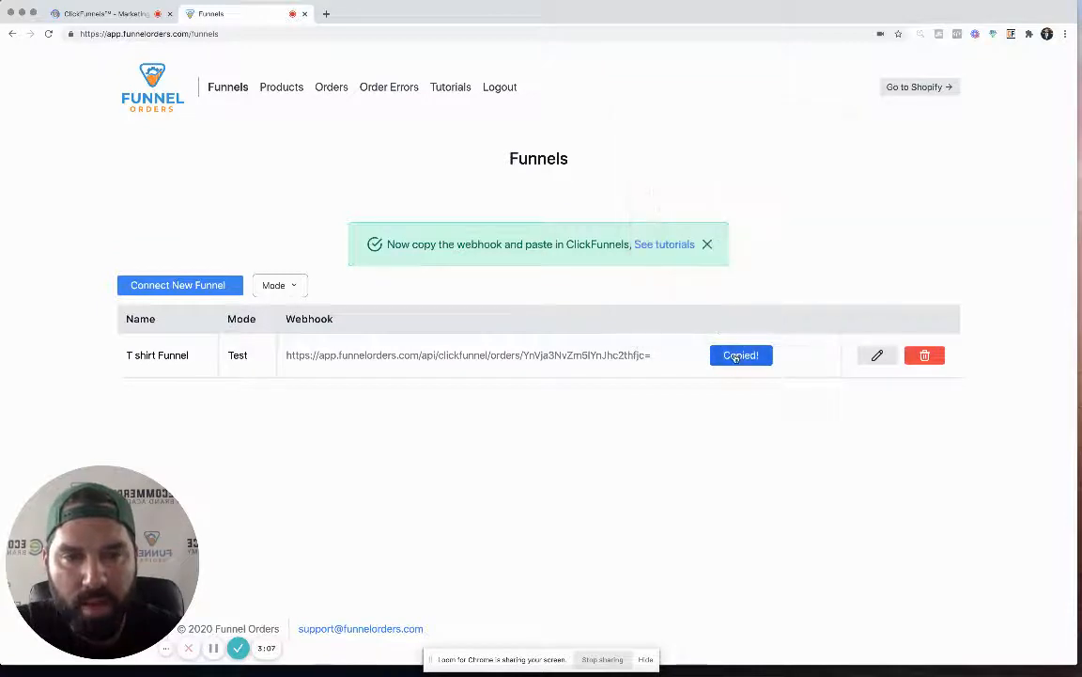
pyautogui.click(137, 15)
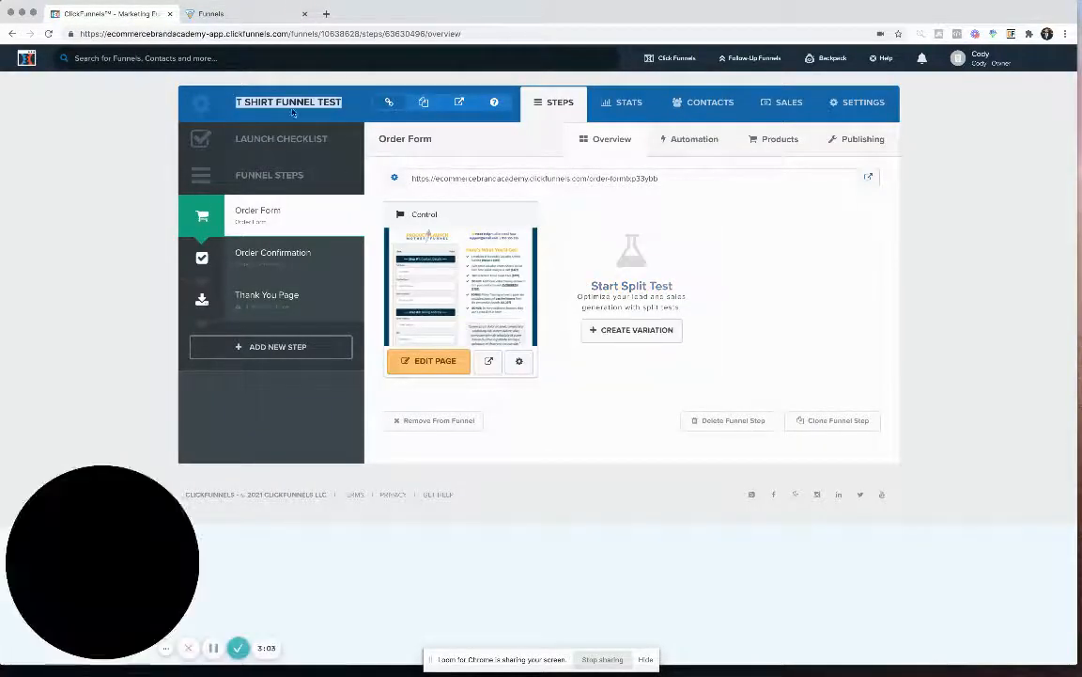
pyautogui.click(850, 103)
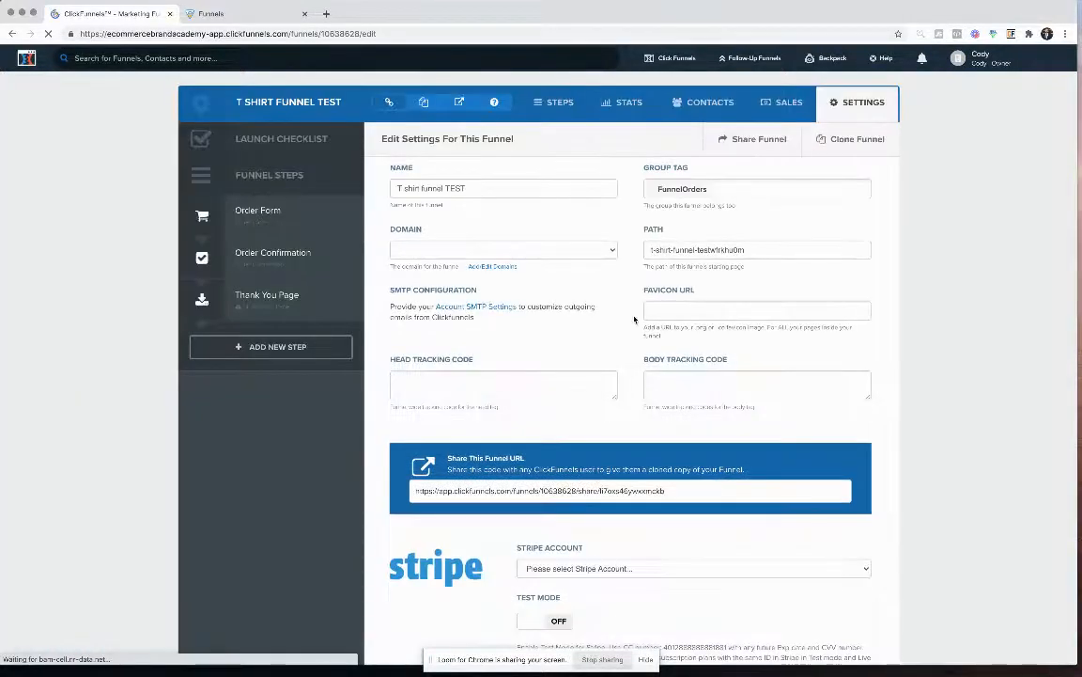
pyautogui.scroll(-3, 634, 319)
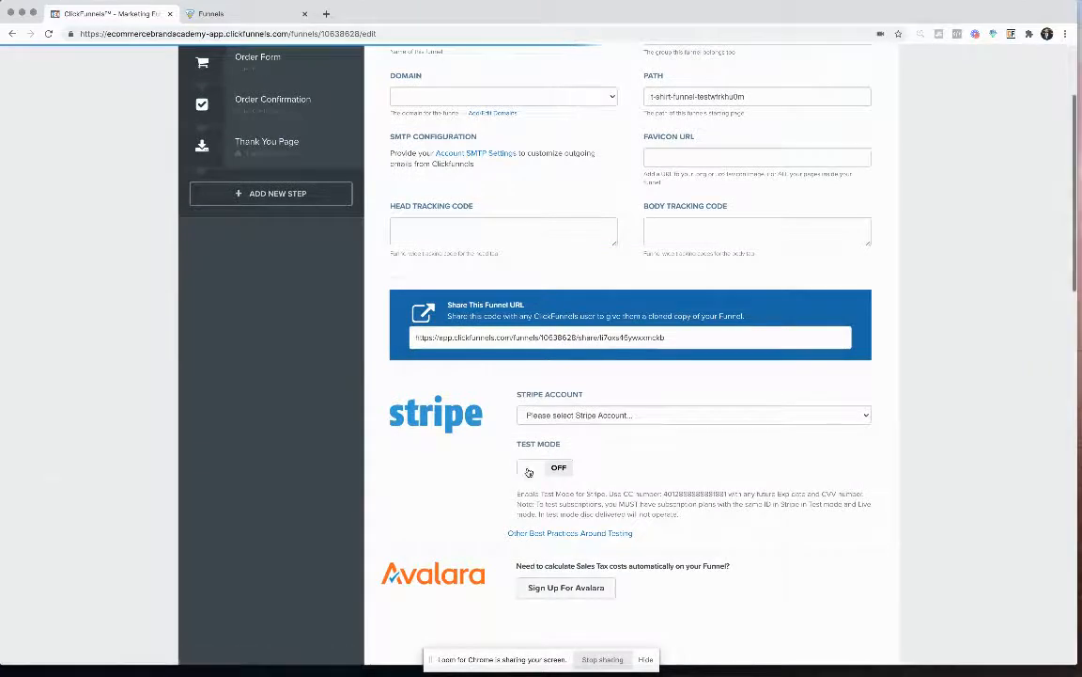
pyautogui.click(528, 470)
# Create a new funnel webhook for T shirt funnel TEST with the copied URL, All Events, version 1 and the attributes adapter.
pyautogui.scroll(-4, 681, 483)
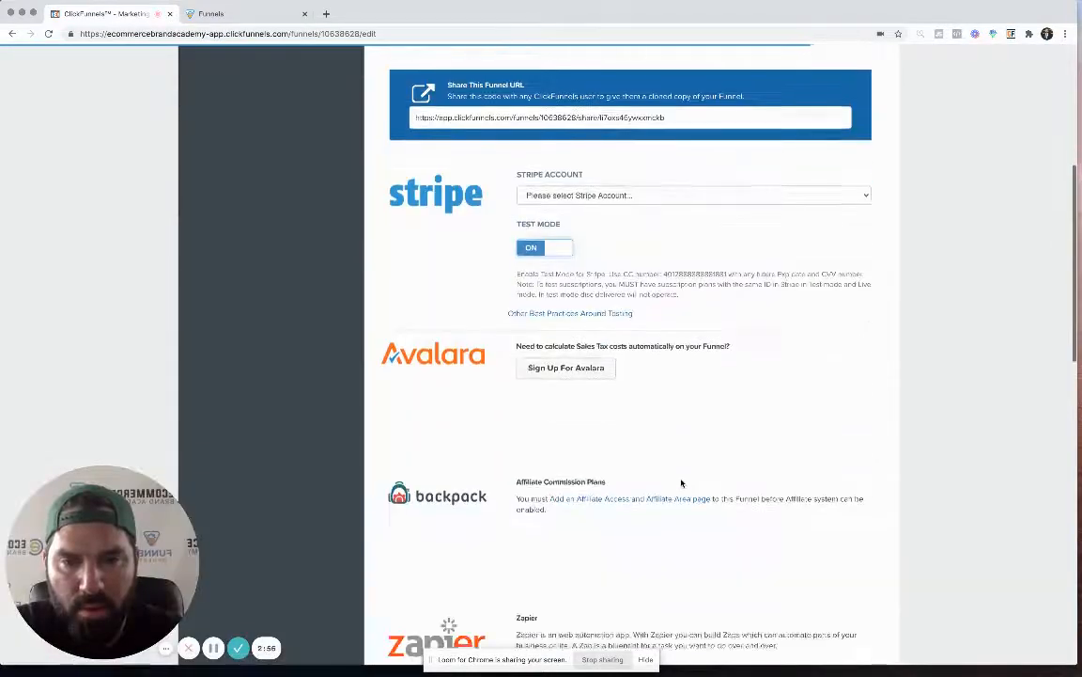
pyautogui.scroll(-10, 681, 483)
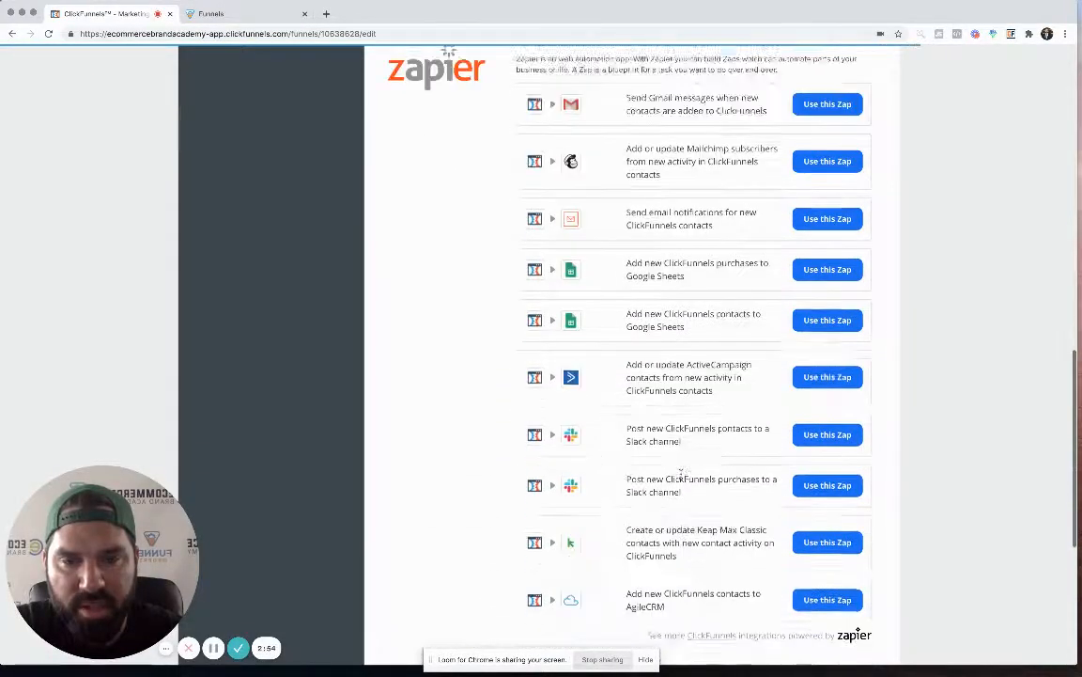
pyautogui.scroll(-5, 681, 474)
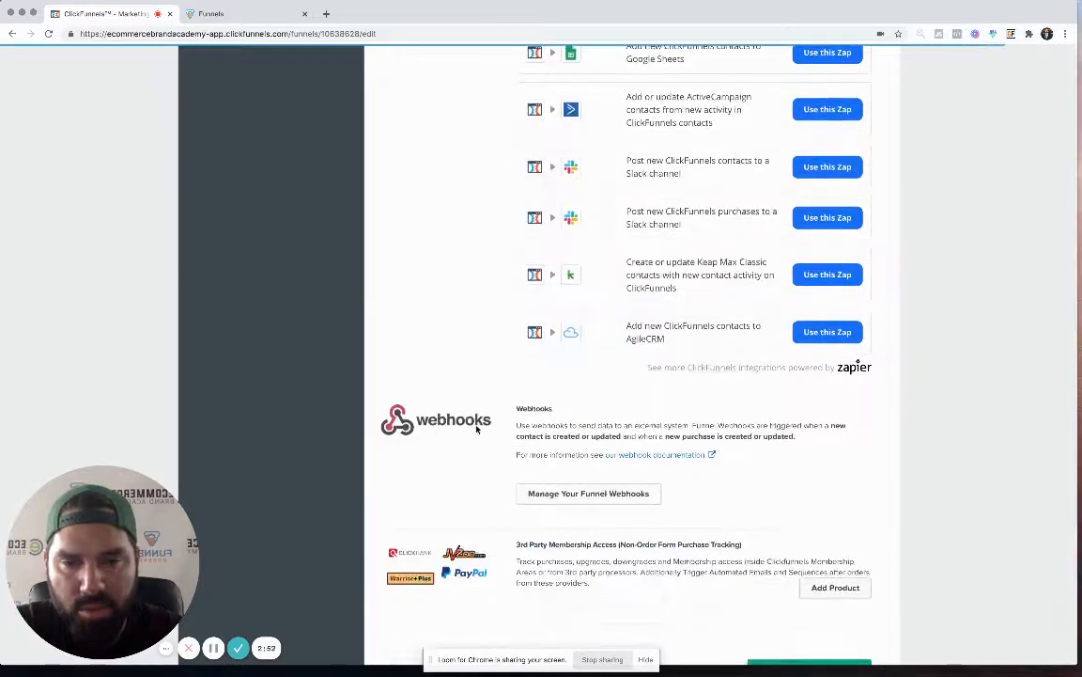
pyautogui.click(592, 498)
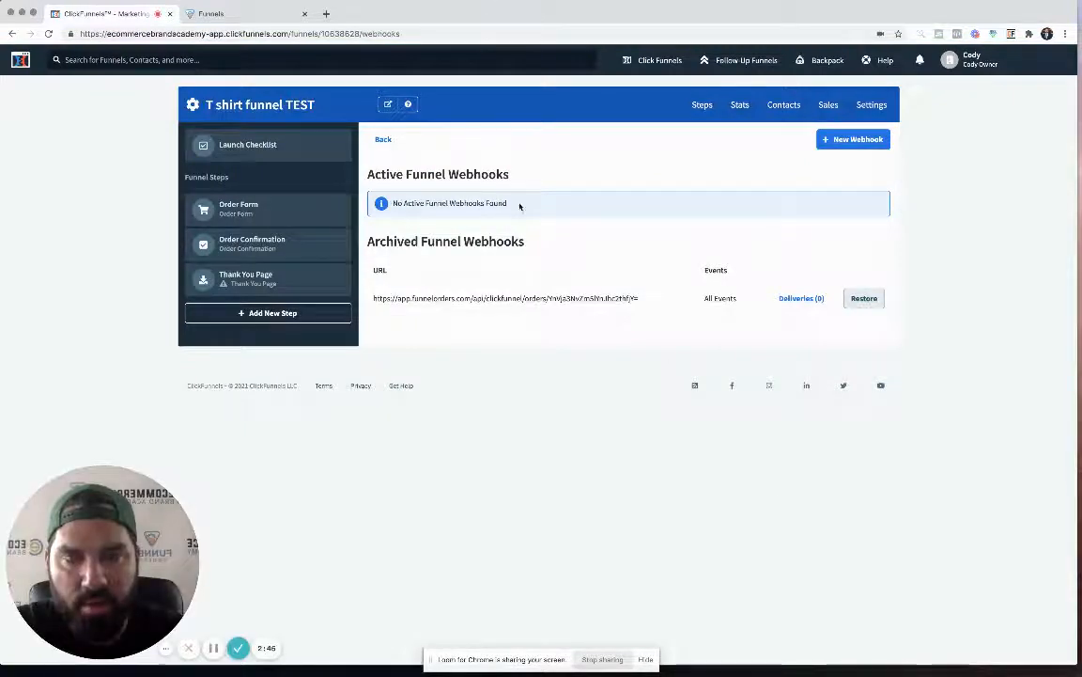
pyautogui.click(833, 141)
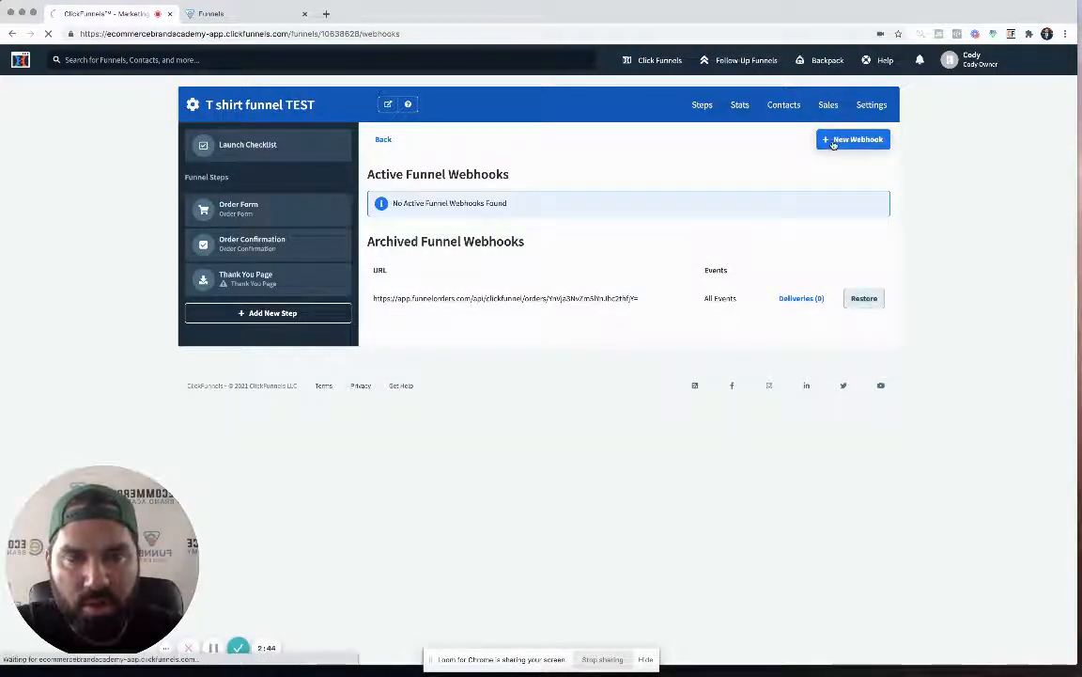
pyautogui.click(452, 247)
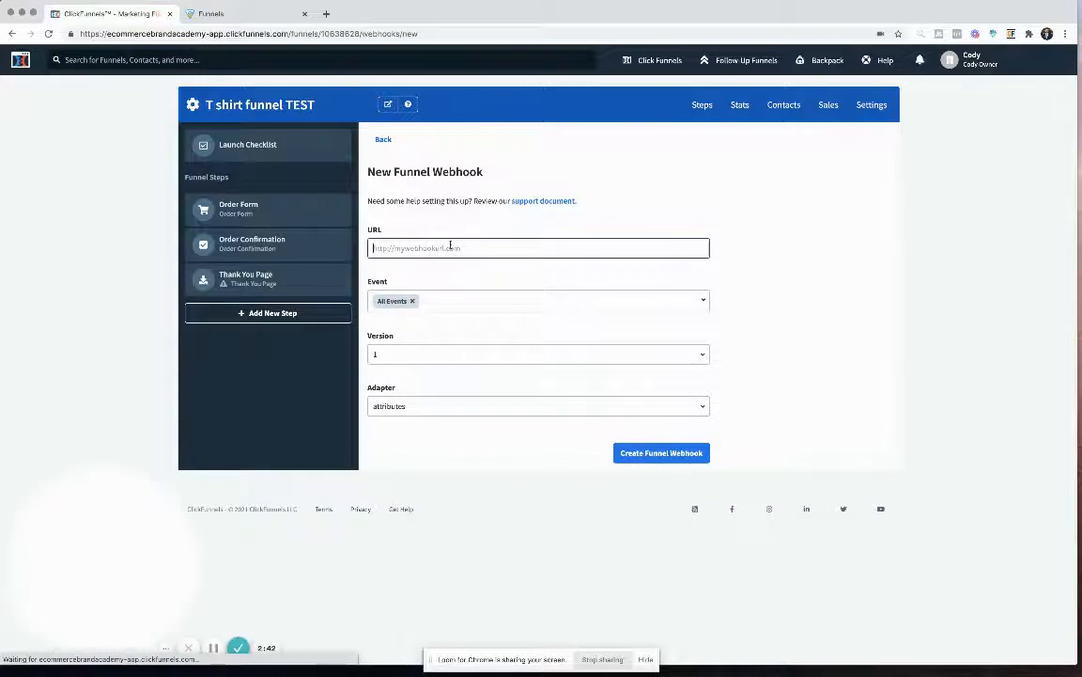
pyautogui.press('super+v')
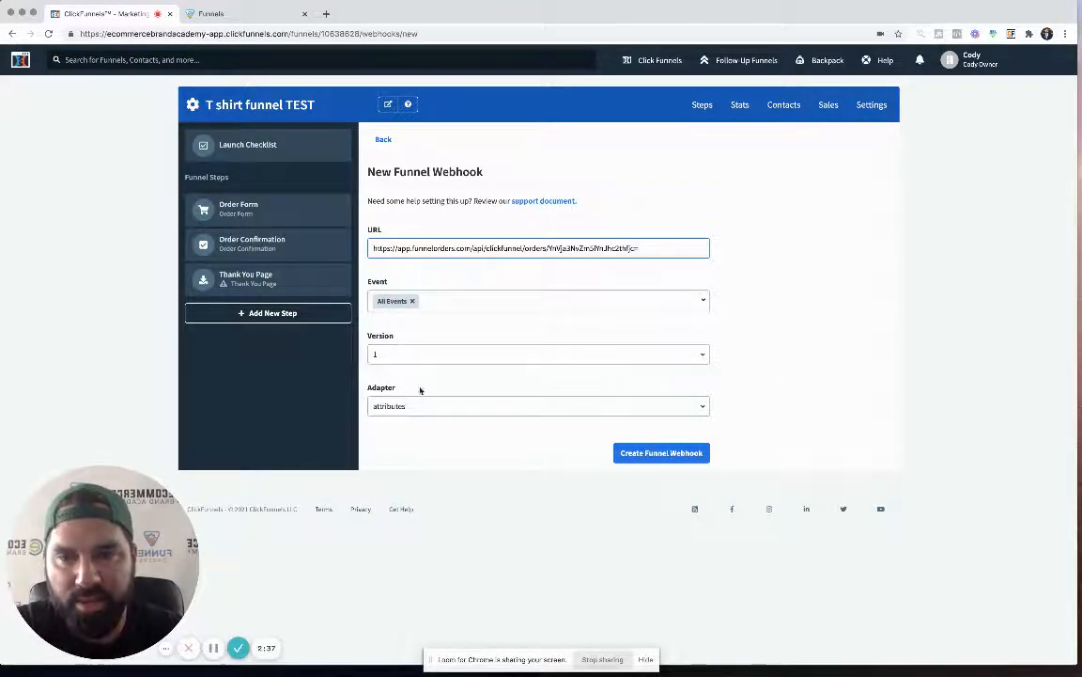
pyautogui.click(648, 456)
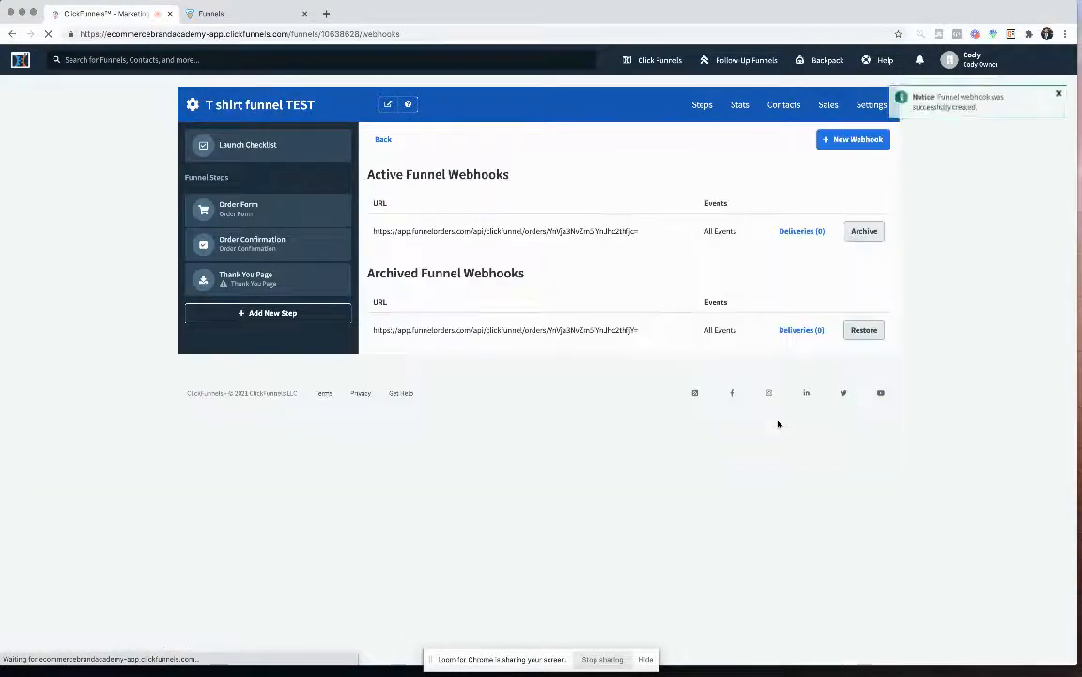
pyautogui.click(1063, 95)
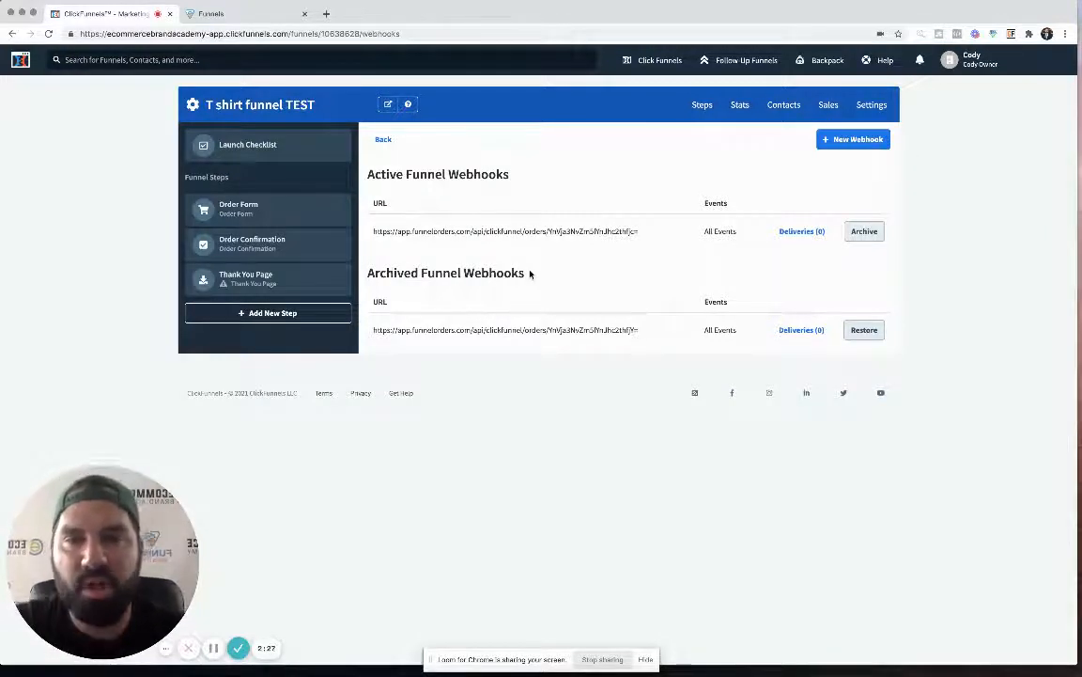
# Dismiss the notice in Funnel Orders, check the active webhook in ClickFunnels, and view the Orders page in Funnel Orders.
pyautogui.click(225, 14)
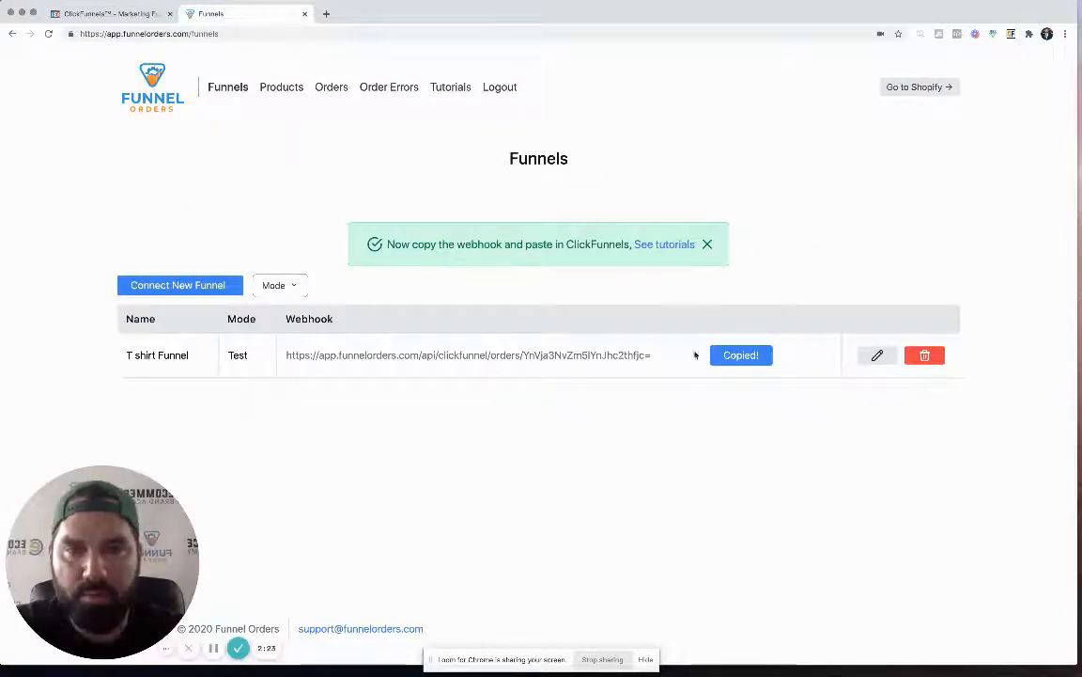
pyautogui.click(707, 243)
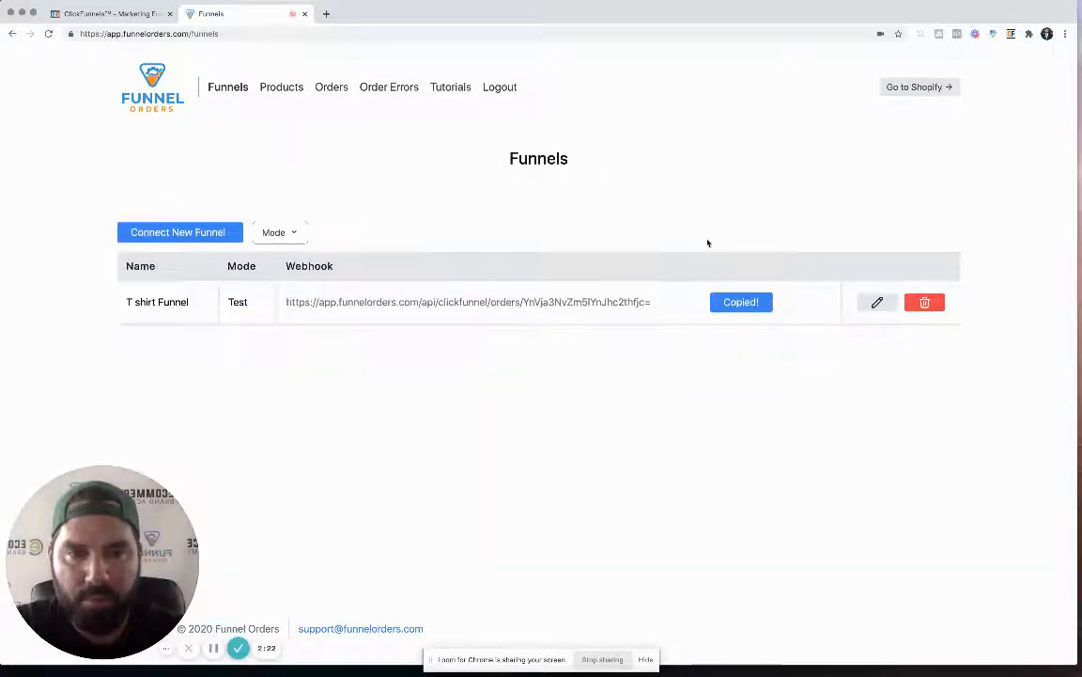
pyautogui.click(106, 14)
pyautogui.click(326, 201)
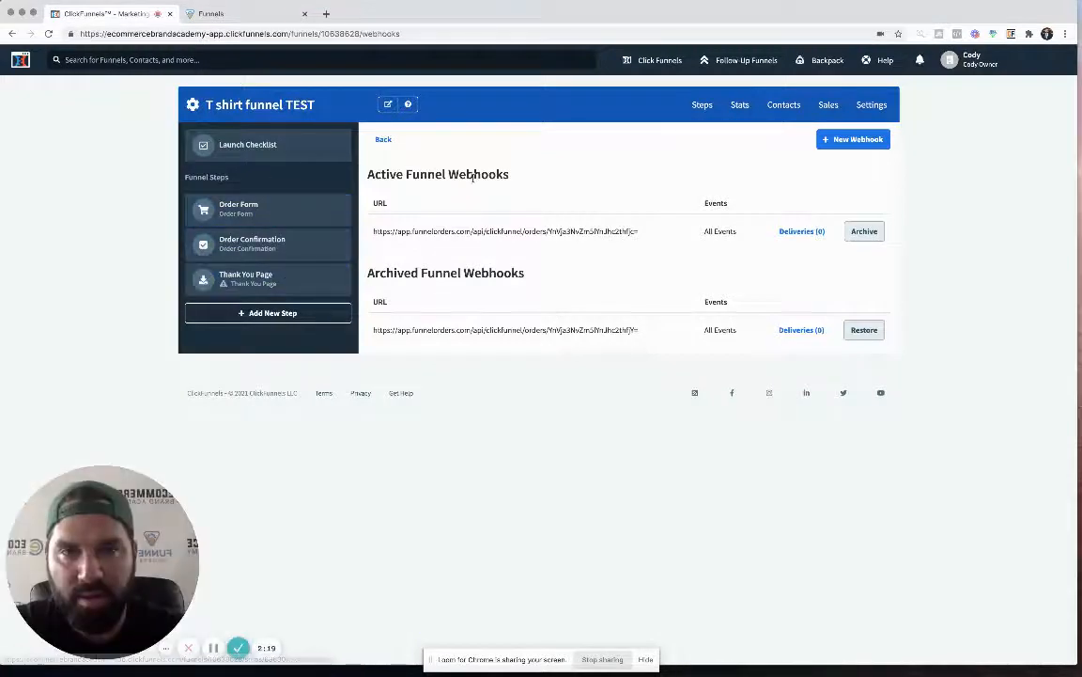
pyautogui.click(242, 14)
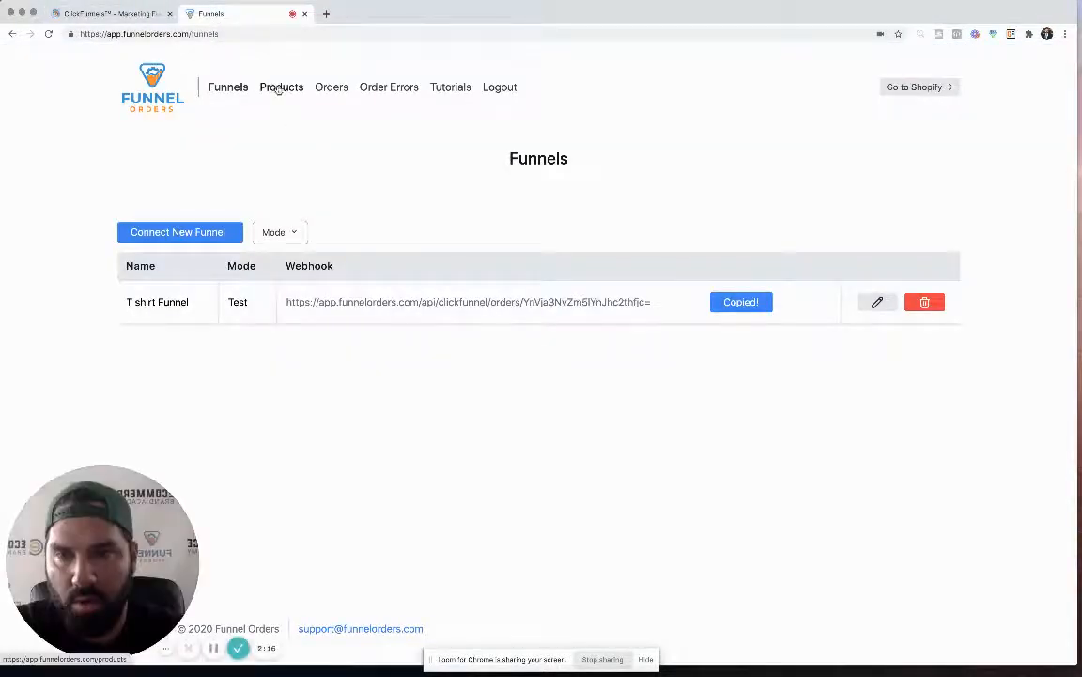
pyautogui.click(329, 92)
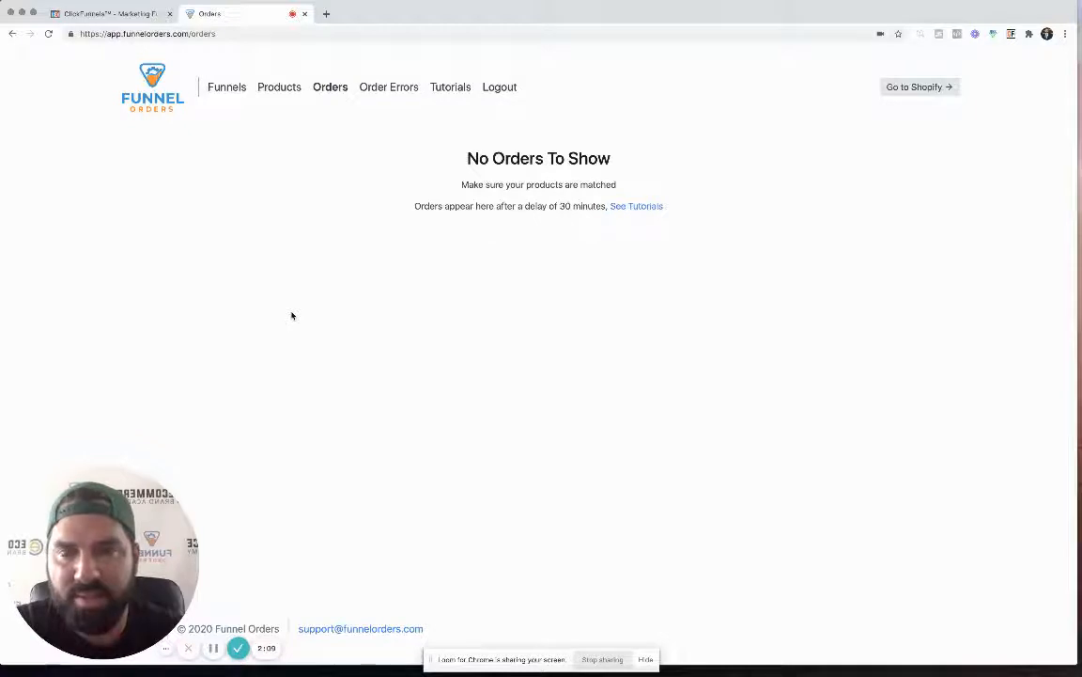
# Change the T shirt Funnel's mode to Live and update the funnel.
pyautogui.click(225, 90)
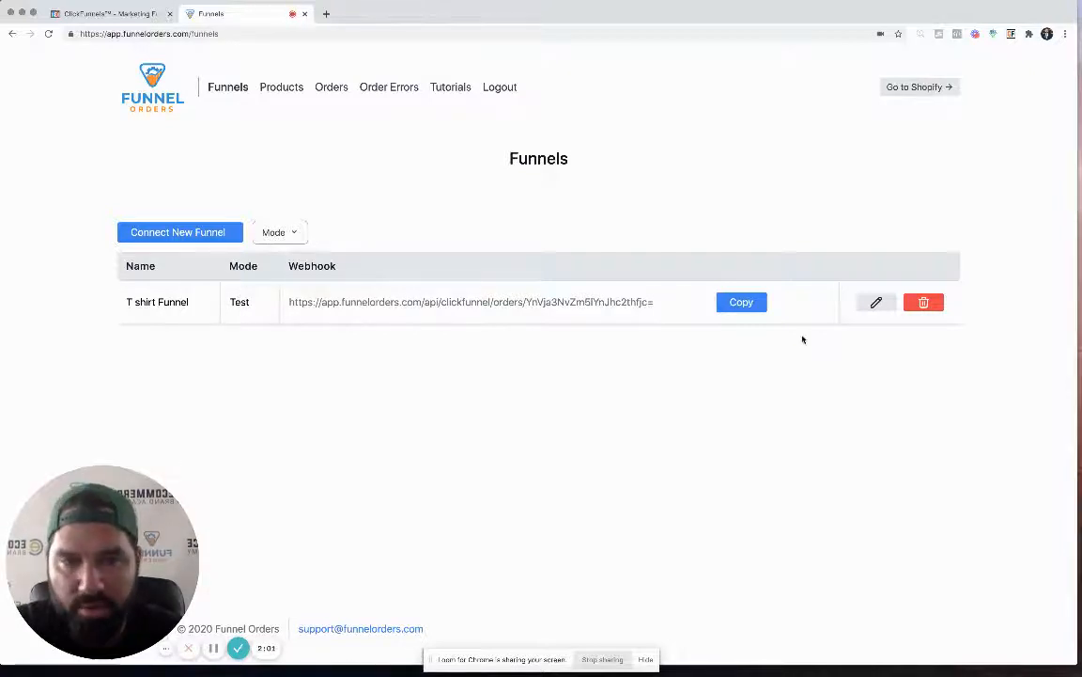
pyautogui.click(874, 304)
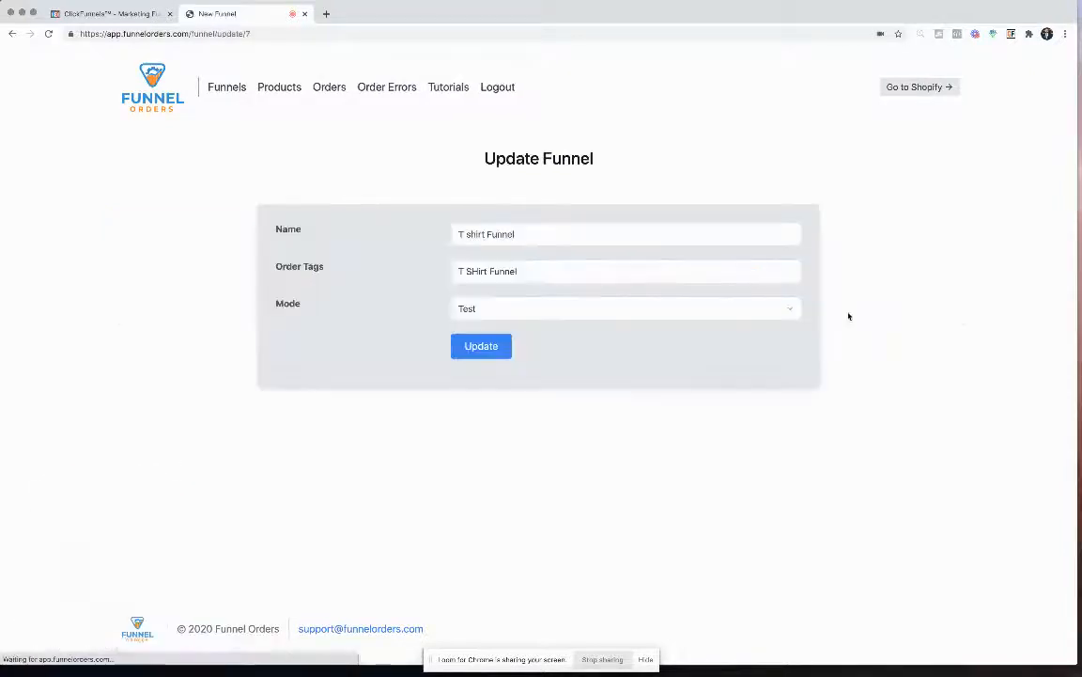
pyautogui.click(509, 309)
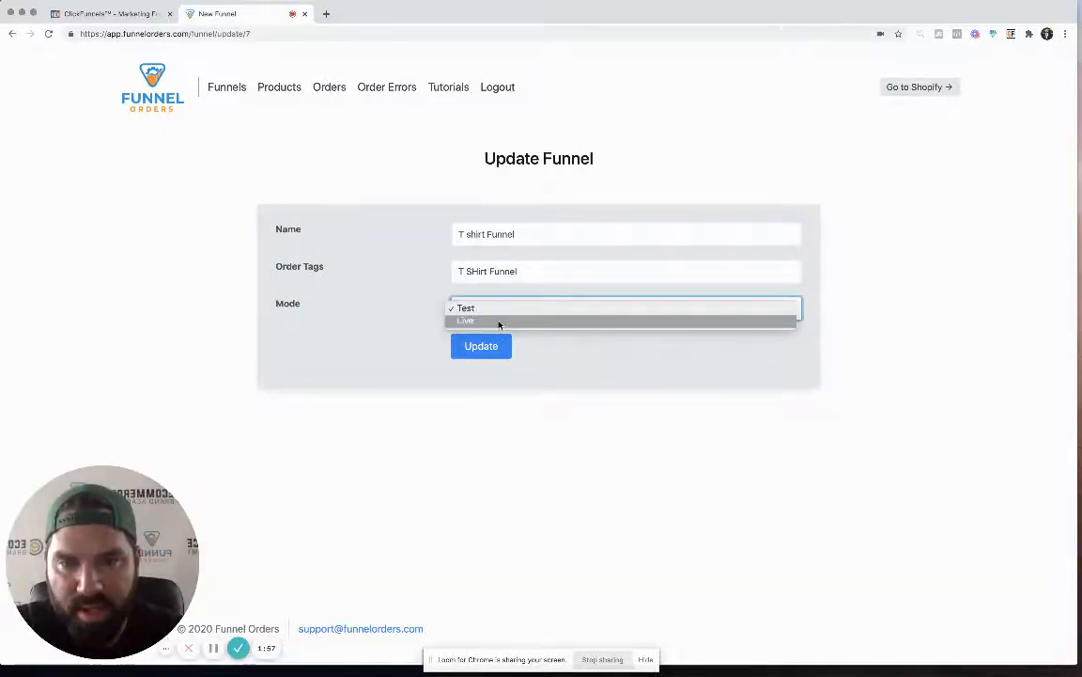
pyautogui.click(500, 322)
pyautogui.click(492, 346)
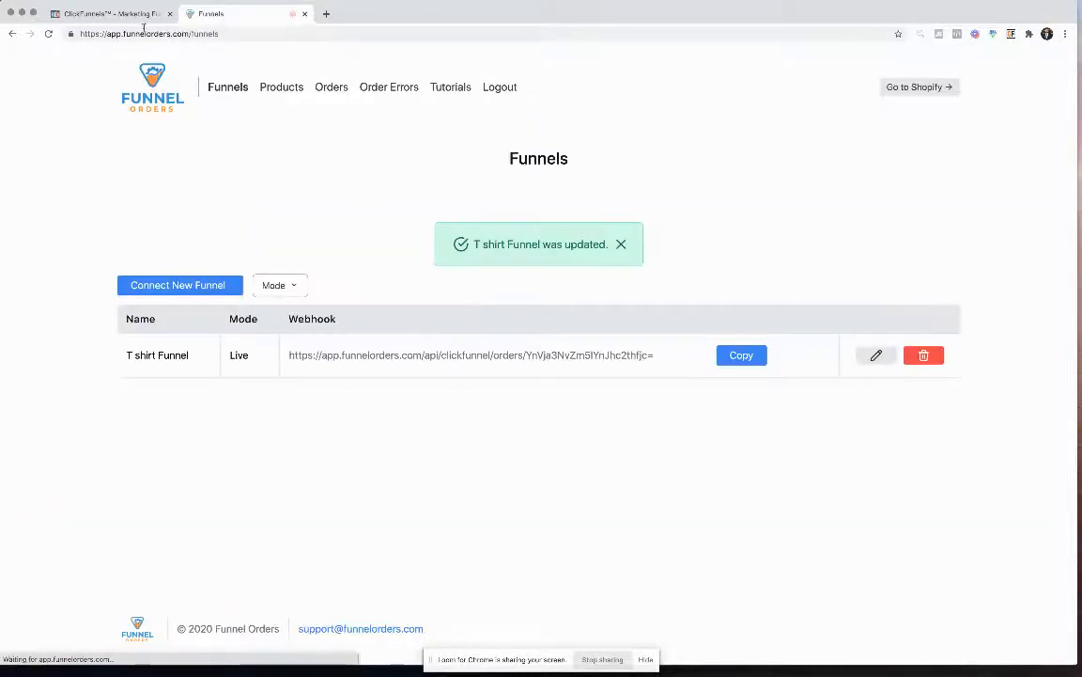
# Review the Stripe test mode and webhook sections of the funnel's settings in ClickFunnels, and return to Funnel Orders.
pyautogui.click(128, 13)
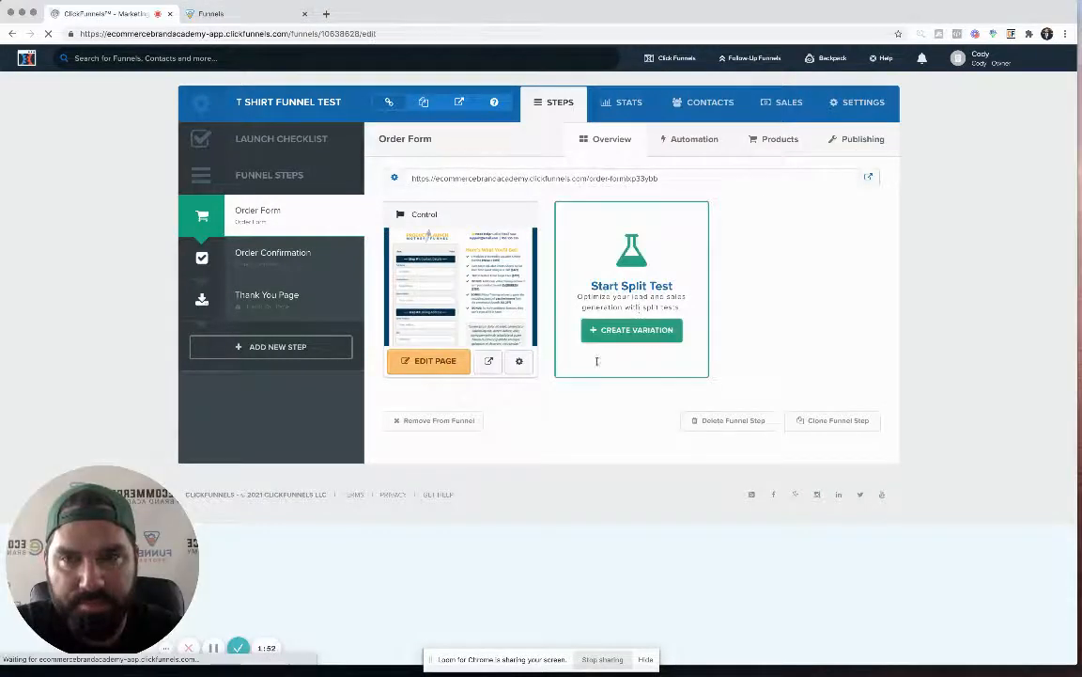
pyautogui.scroll(-3, 570, 427)
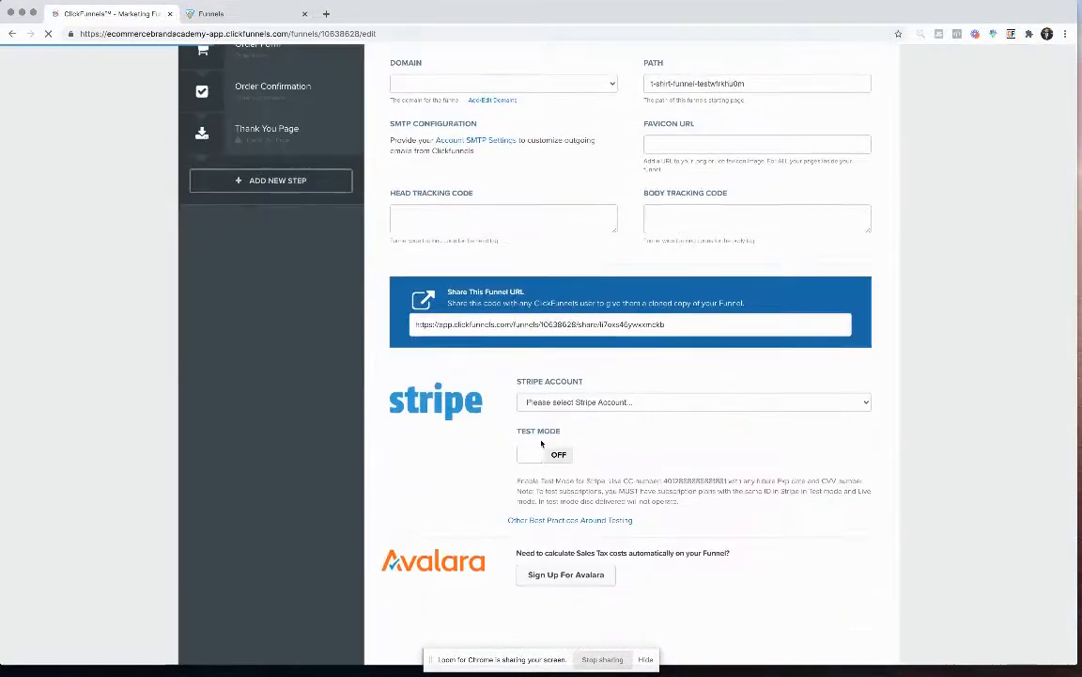
pyautogui.scroll(-12, 506, 466)
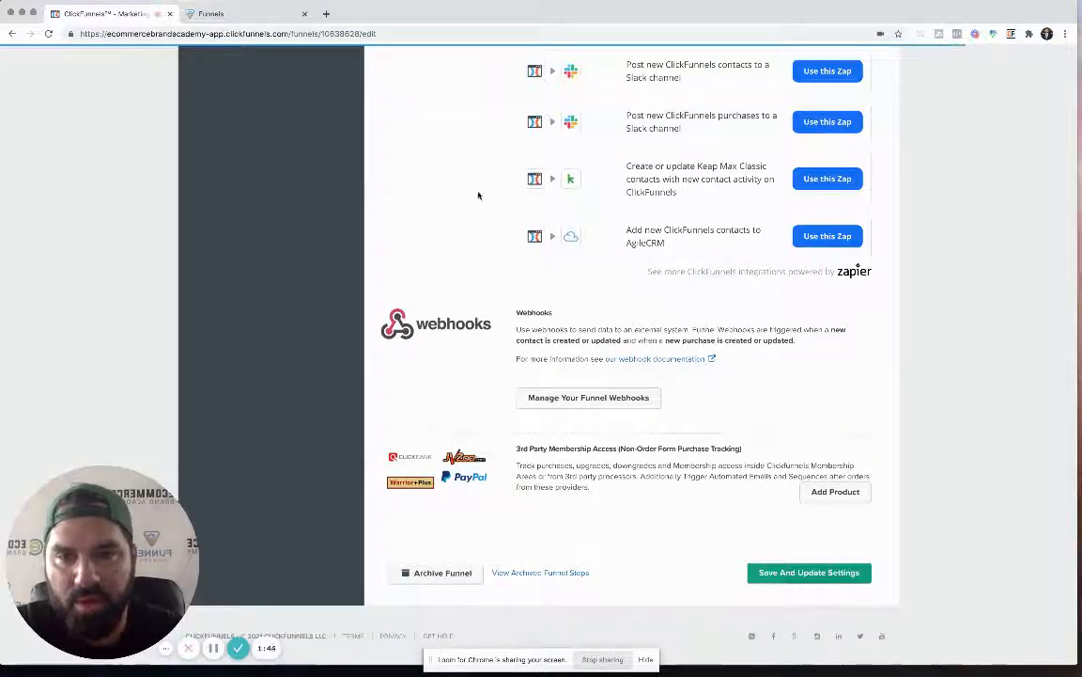
pyautogui.scroll(15, 469, 272)
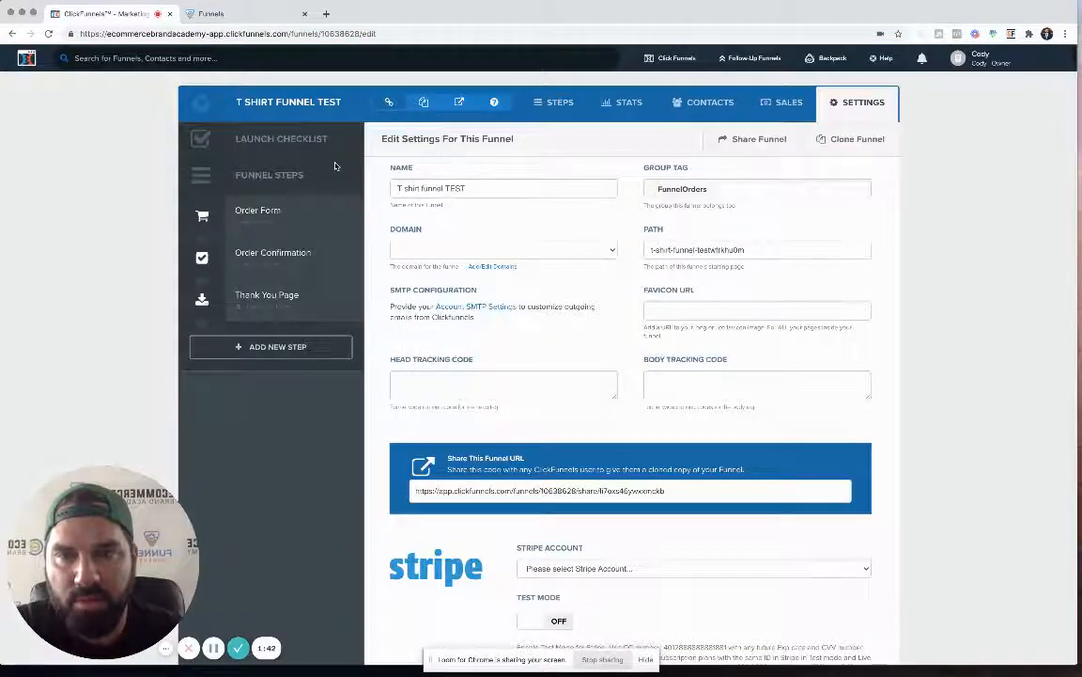
pyautogui.click(245, 11)
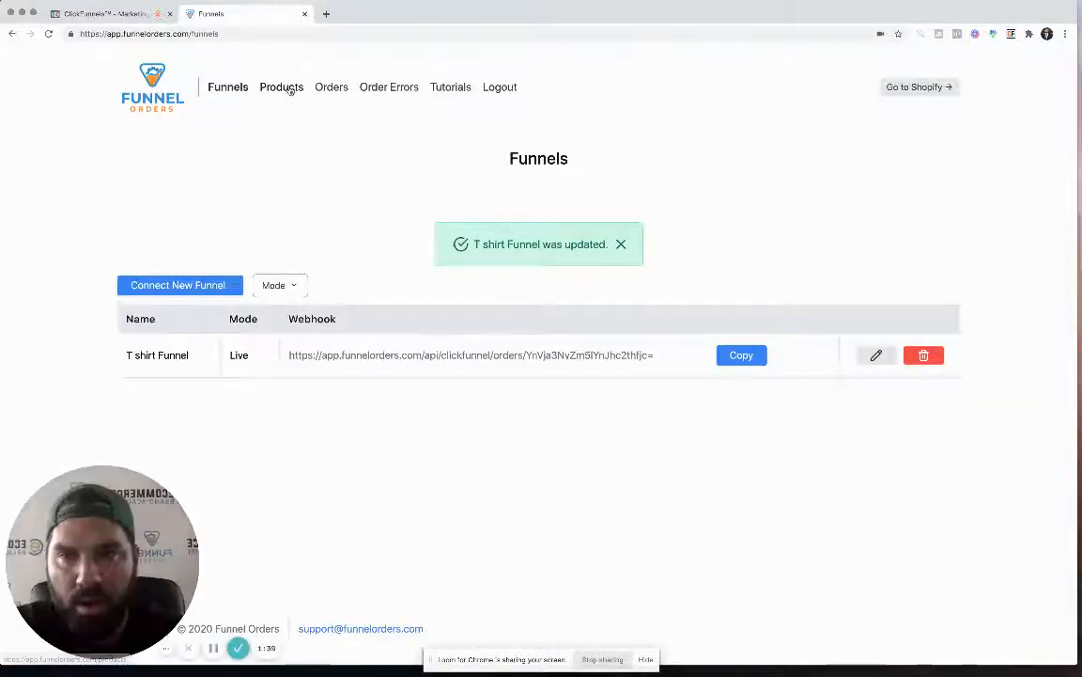